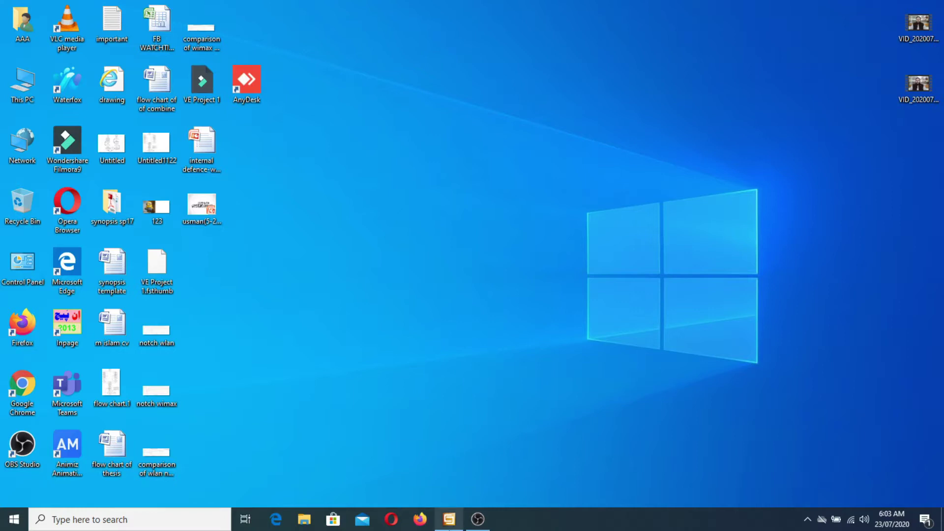
Switch to CST Studio Suite and show the patch antenna model in the Front view.
left_click(449, 522)
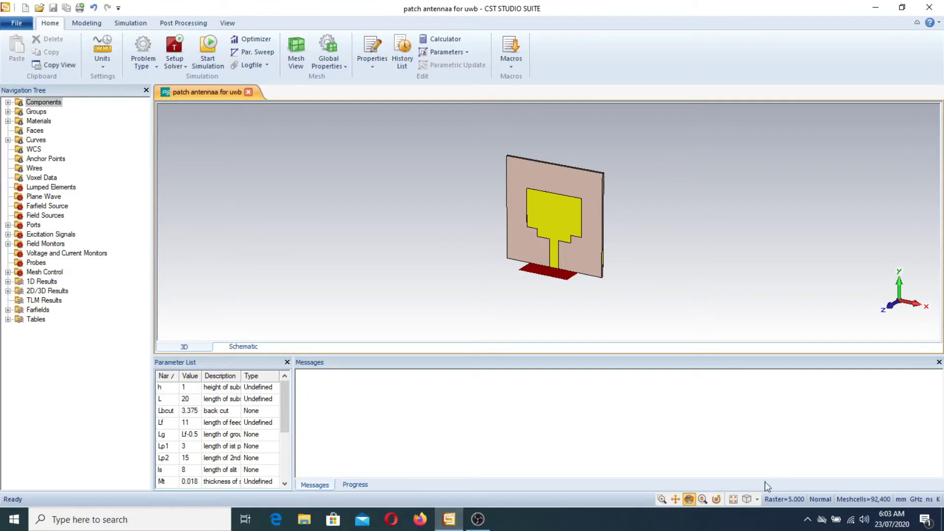
left_click(757, 500)
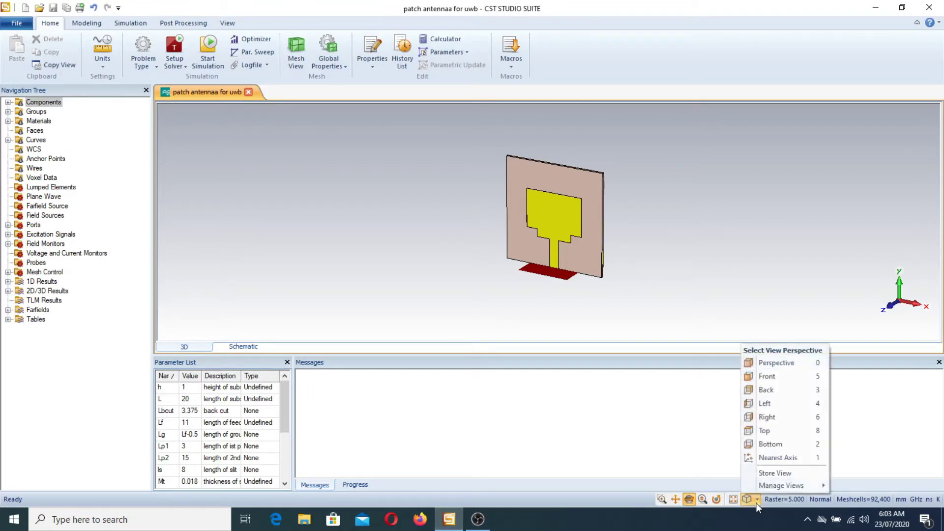
left_click(767, 377)
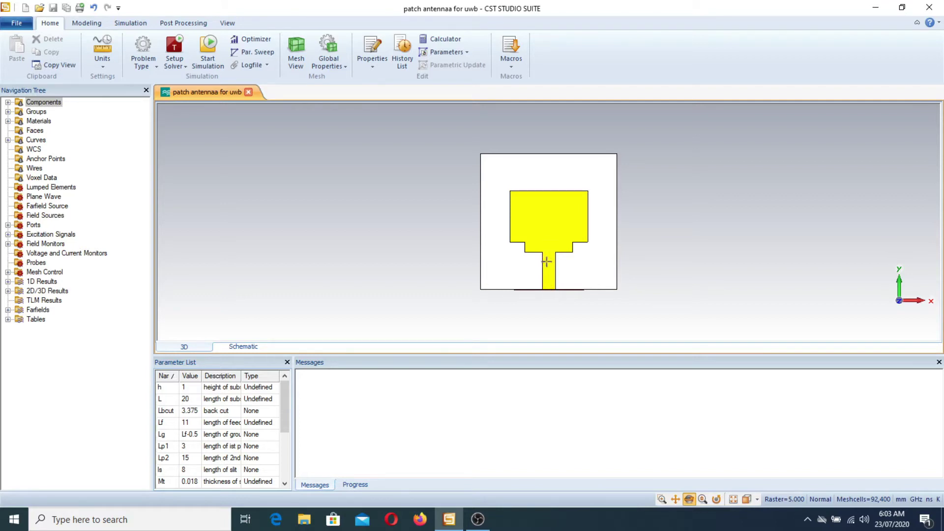
Examine the inset feed's history tree, highlighting the defining bricks of the feed, the ist patch and the patch final shape.
left_click(8, 103)
left_click(19, 111)
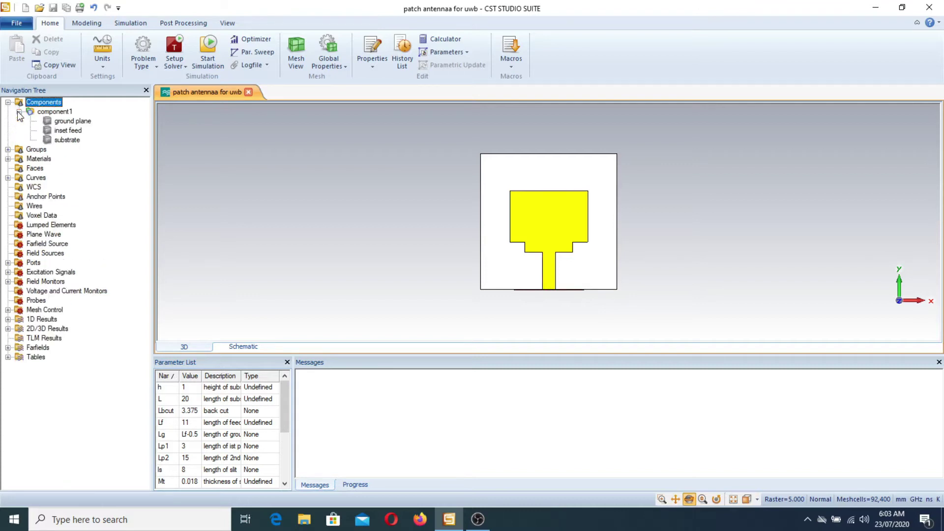
double_click(68, 131)
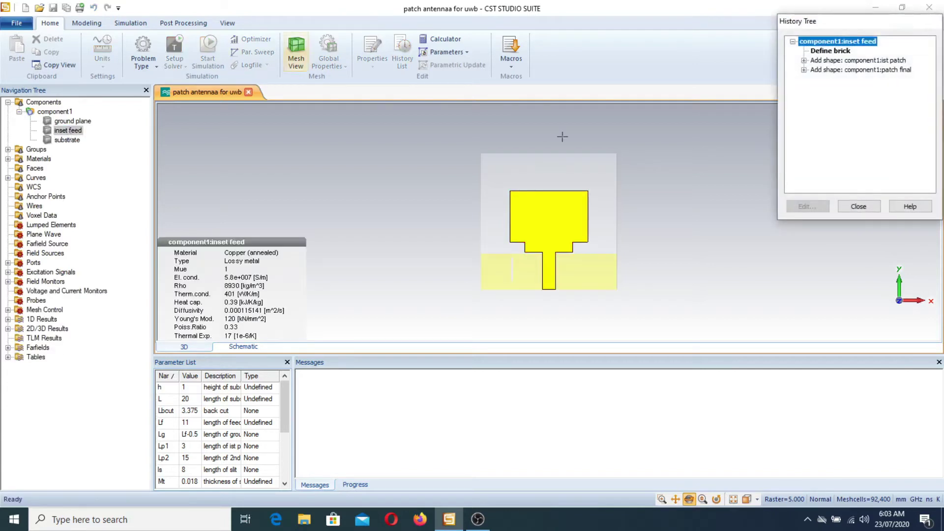
left_click(838, 53)
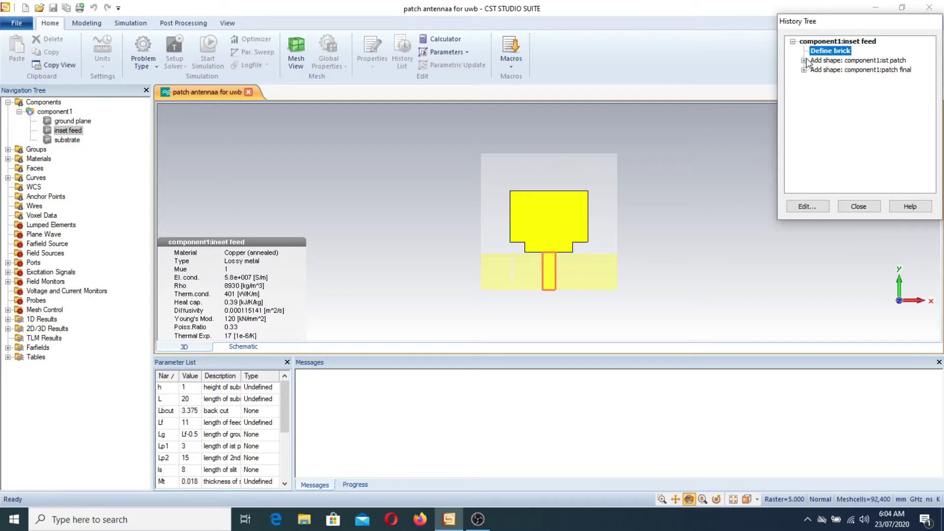
left_click(804, 60)
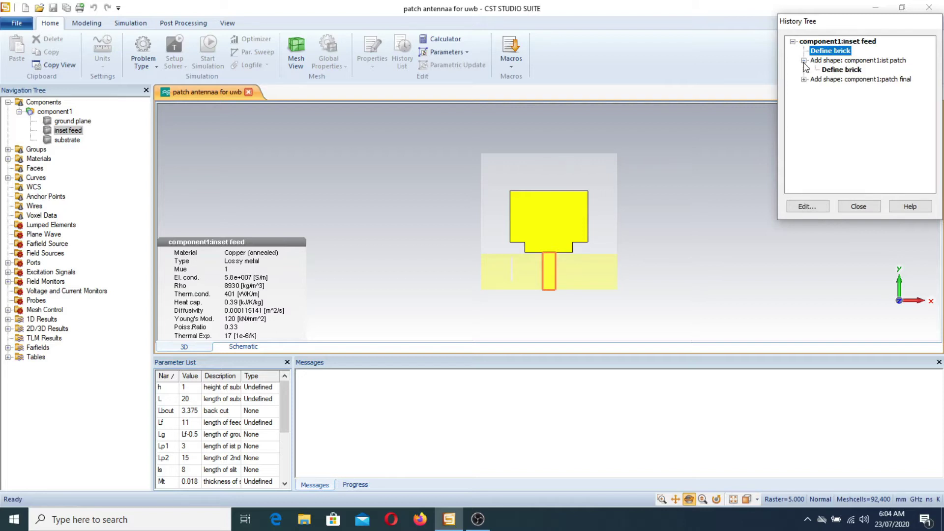
left_click(838, 72)
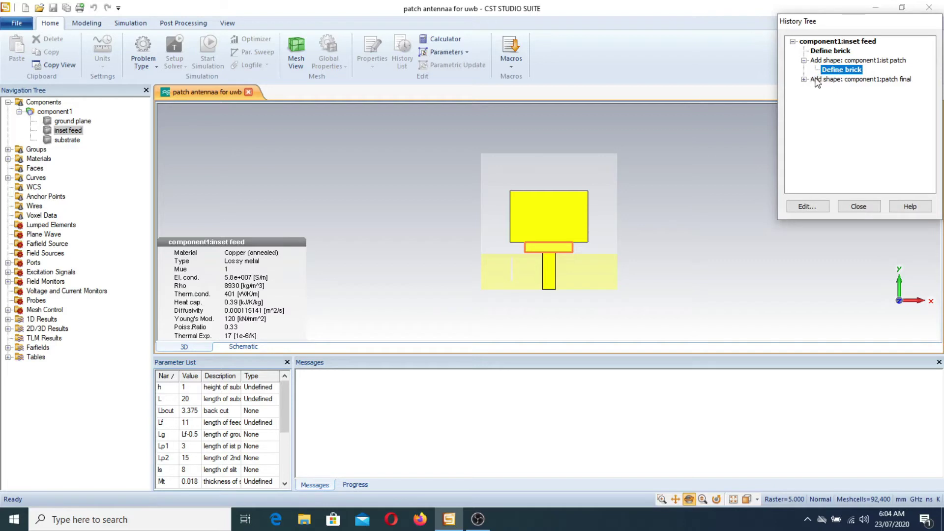
left_click(805, 79)
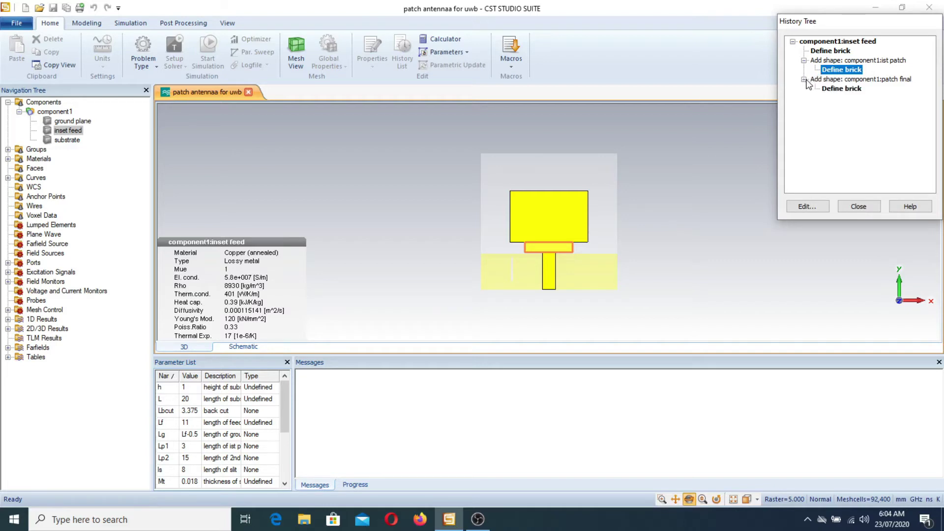
left_click(844, 90)
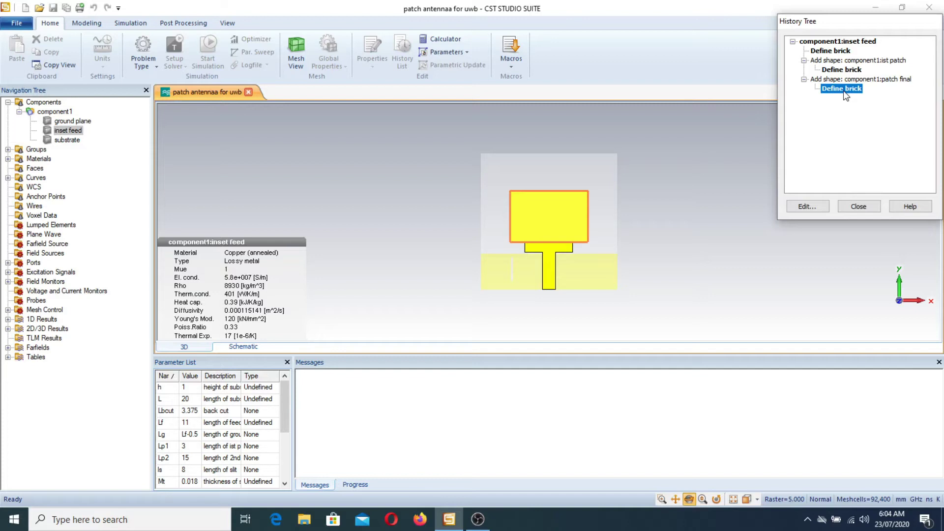
left_click(858, 207)
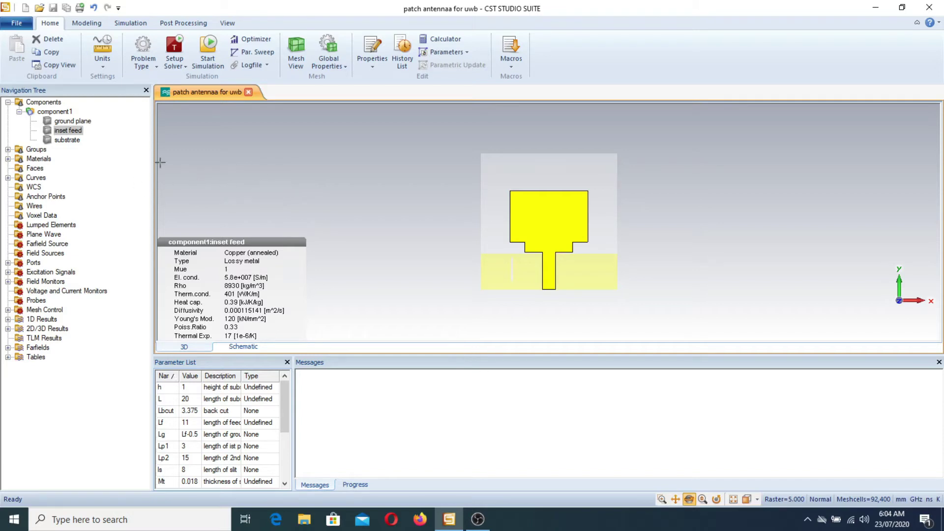
Inspect the substrate and ground plane of component1, then show the whole antenna in the Back view.
left_click(67, 141)
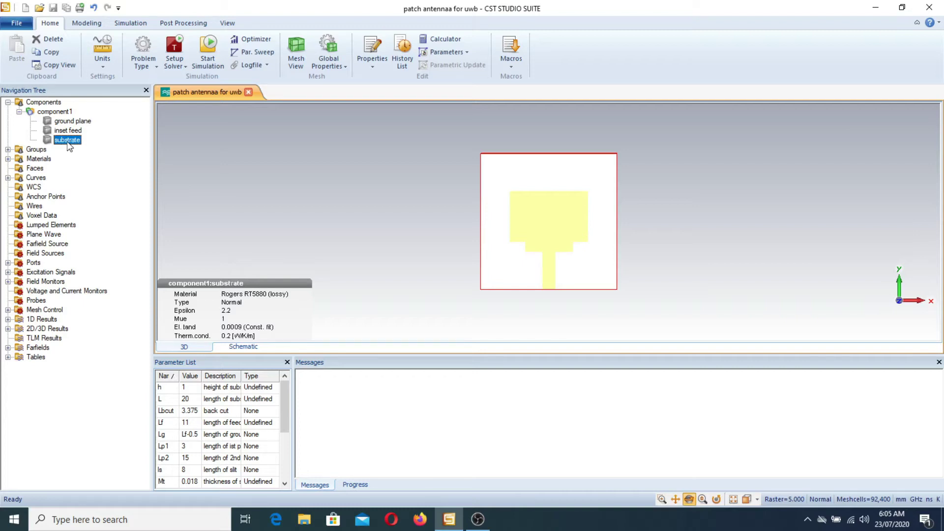
left_click(78, 122)
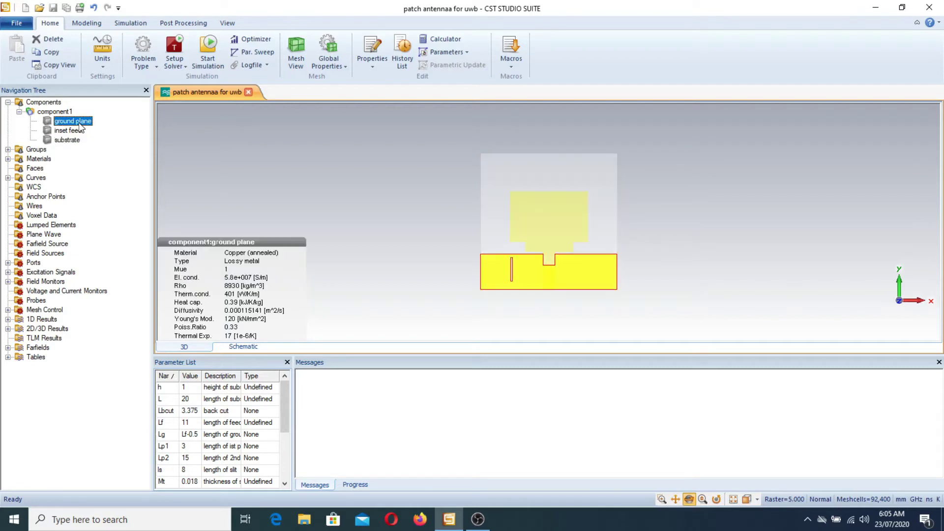
left_click(43, 103)
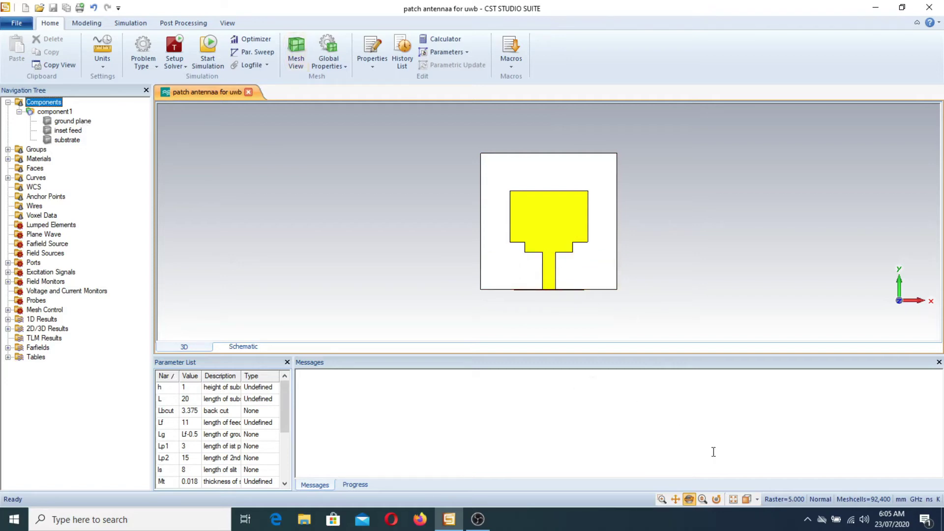
left_click(757, 500)
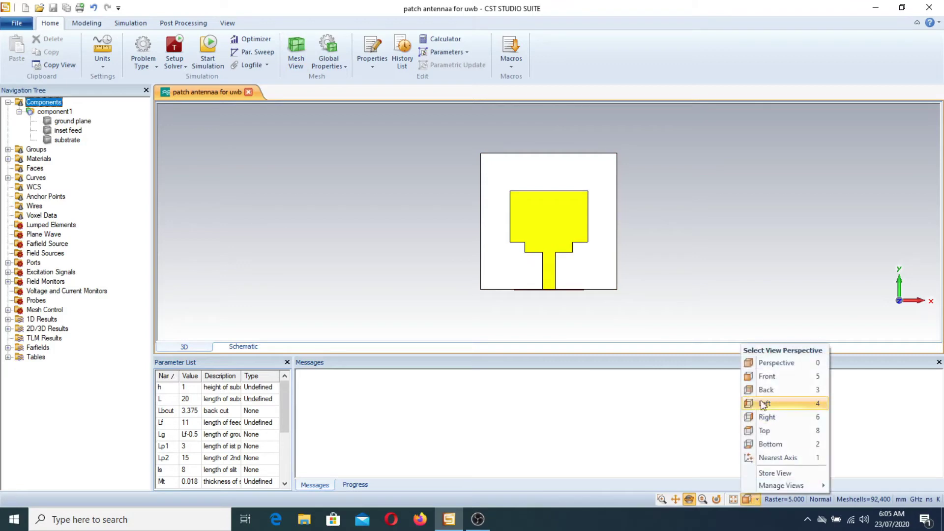
left_click(776, 392)
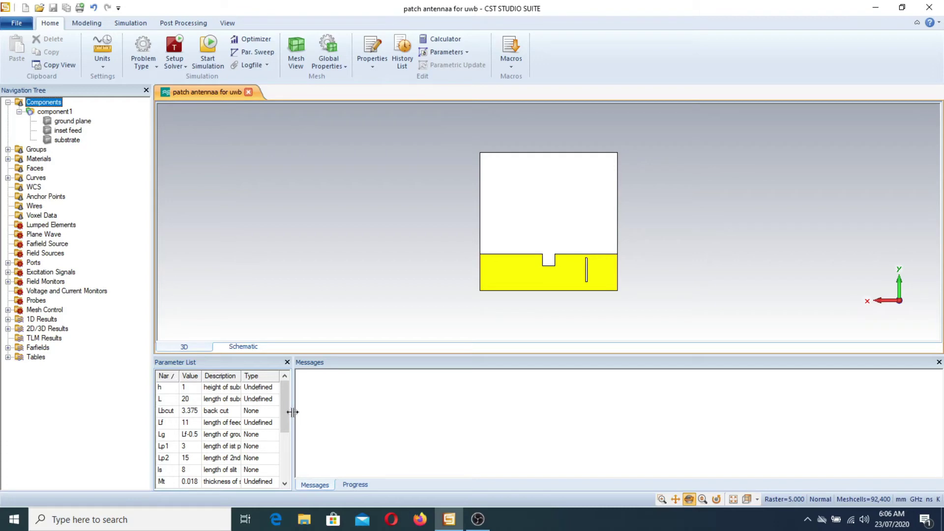
Widen the parameter list to show full descriptions and review all the antenna's dimension parameters.
left_click_drag(293, 413, 412, 424)
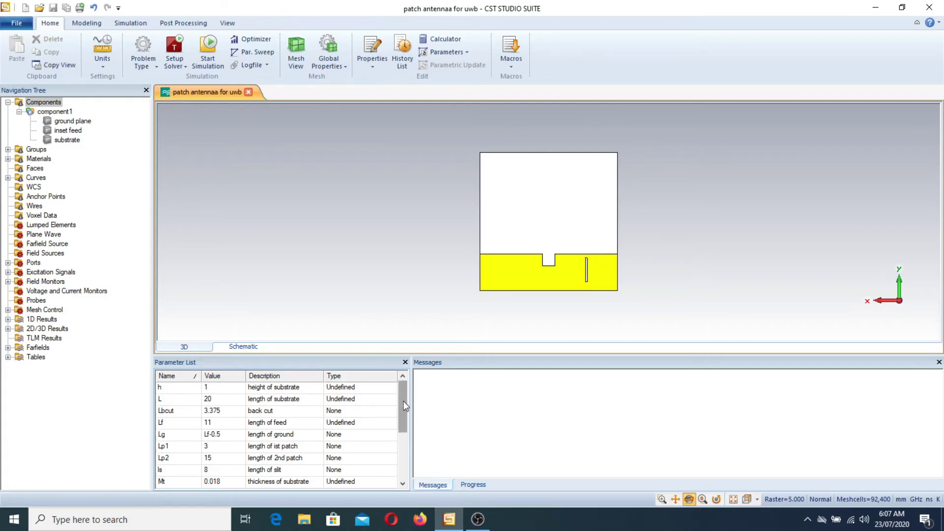
left_click_drag(403, 400, 401, 448)
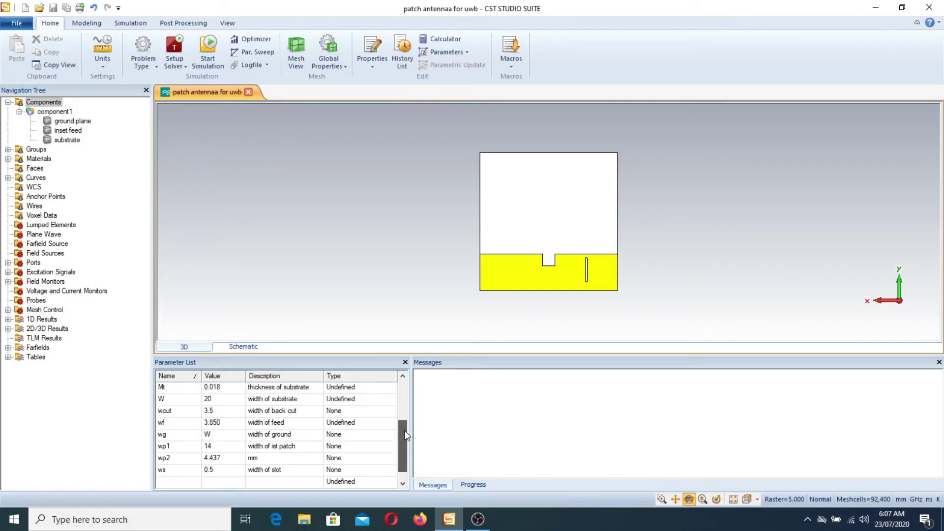
scroll(404, 434, "up", 3)
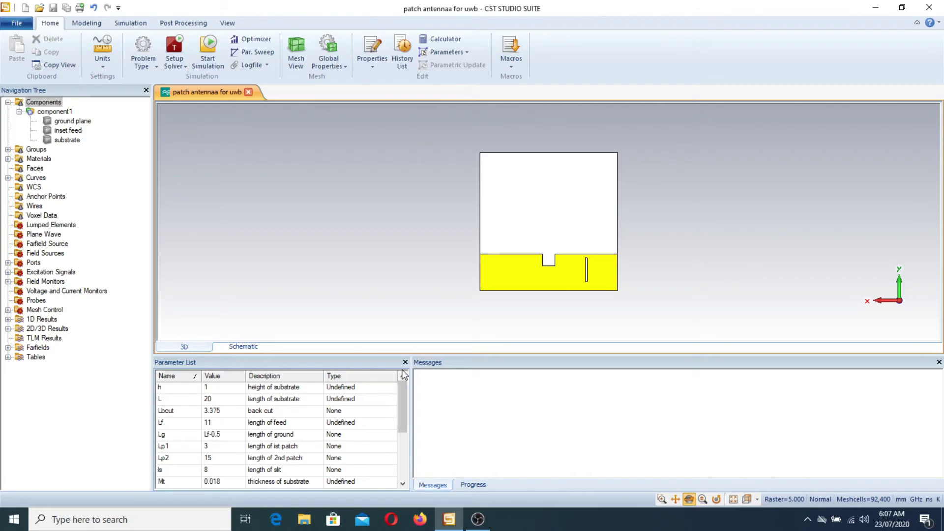
Show the antenna in the Front view and rotate it to an oblique angle that exposes the port below the feed.
left_click(757, 500)
left_click(767, 374)
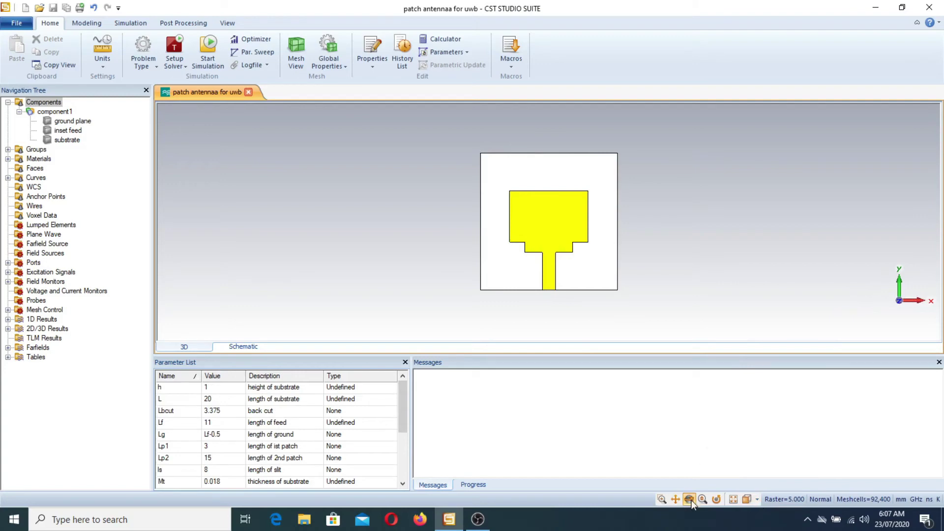
left_click_drag(618, 265, 624, 237)
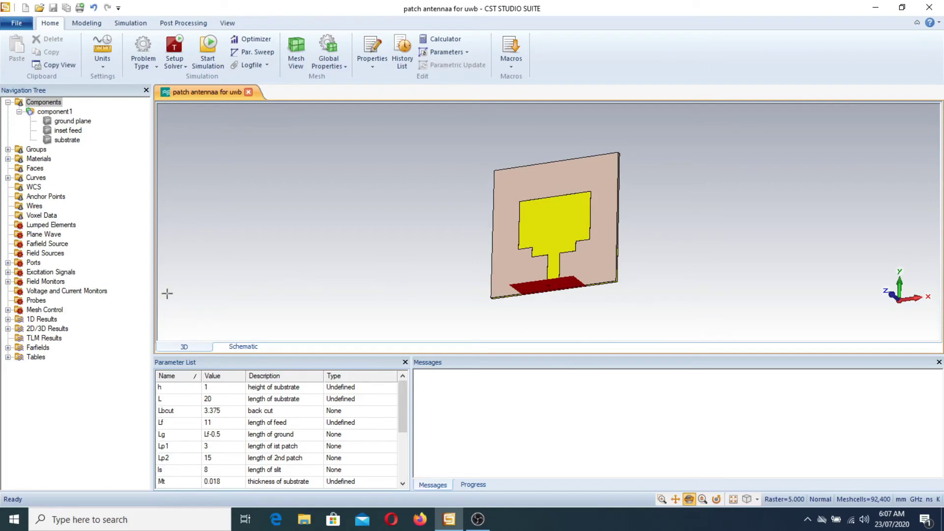
Display the S1,1 S-parameter plot from the 1D results.
left_click(8, 319)
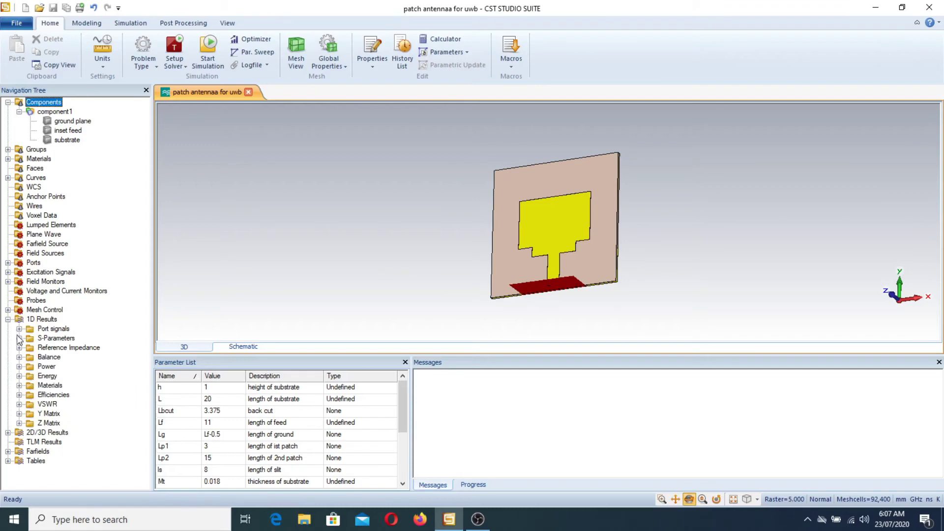
left_click(19, 338)
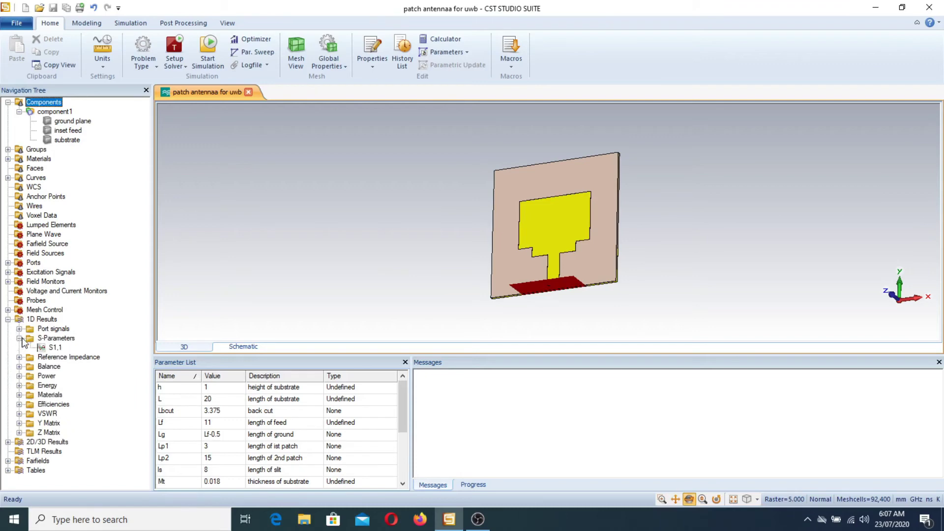
left_click(53, 348)
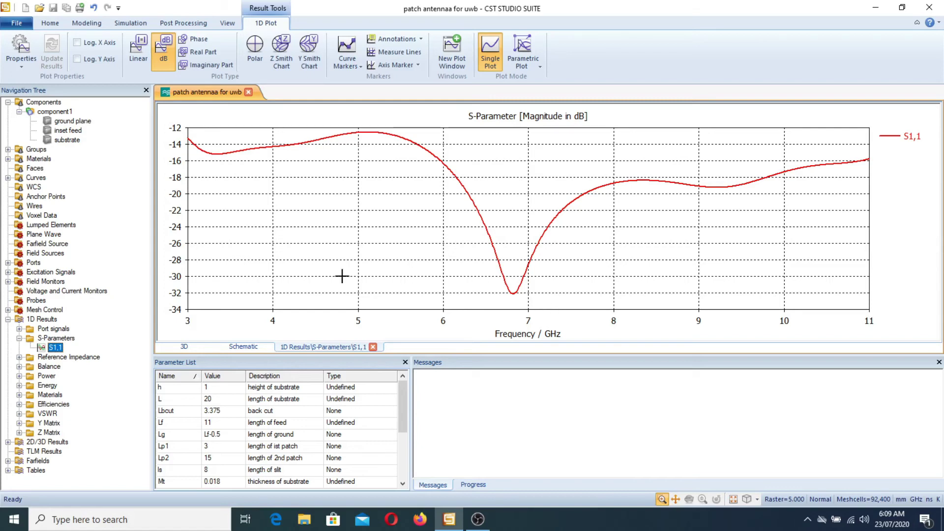
Display the Gain (IEEE) and Realized Gain maximum value plots from the tabulated 1D results.
left_click(8, 320)
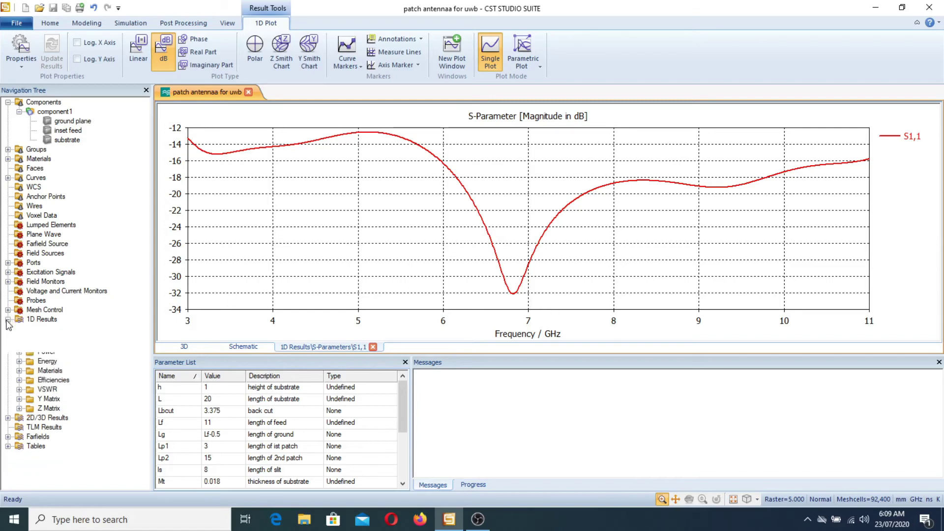
left_click(8, 358)
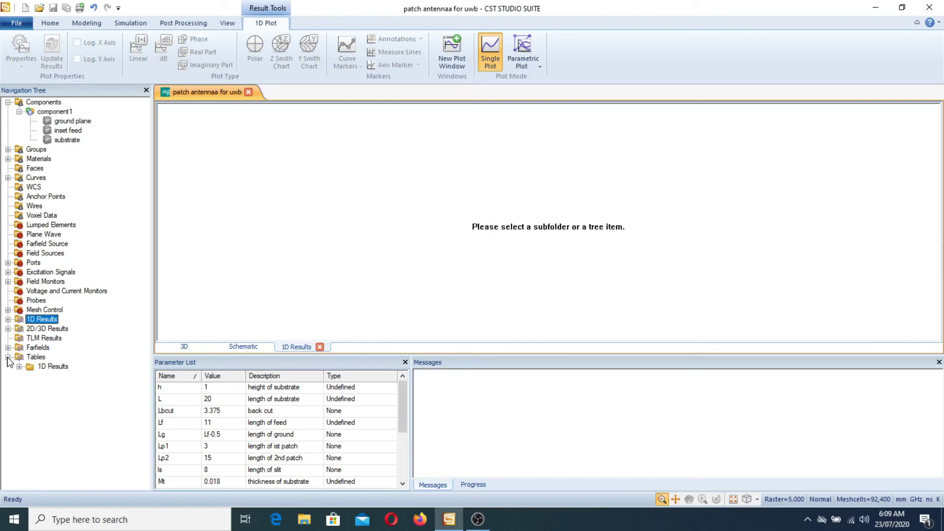
left_click(19, 367)
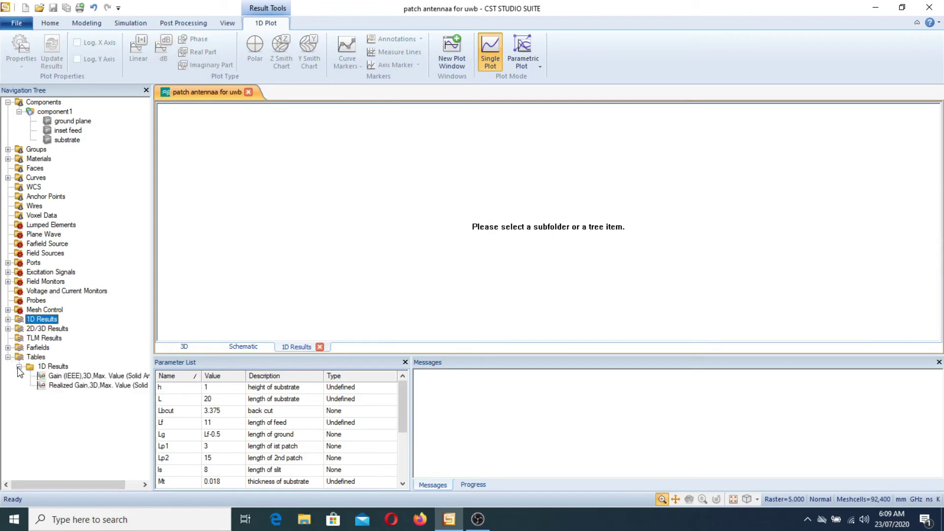
left_click(92, 377)
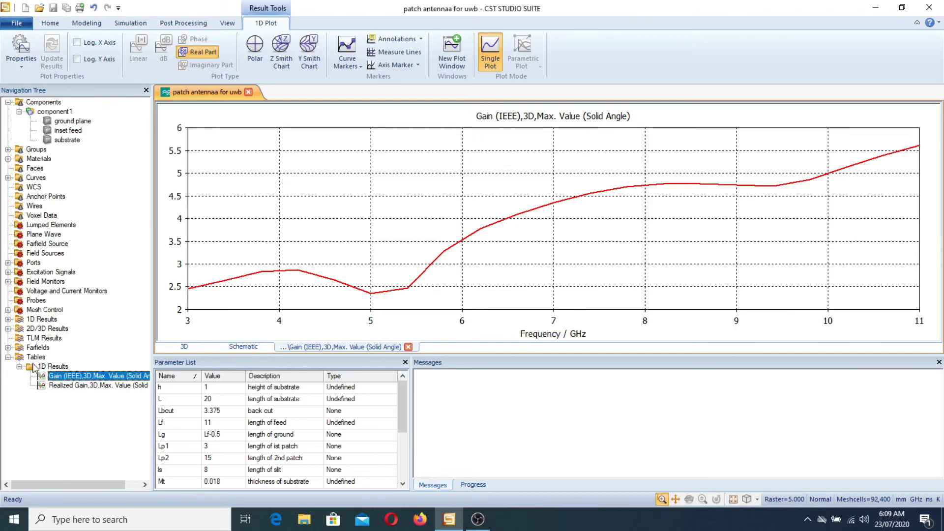
left_click(64, 386)
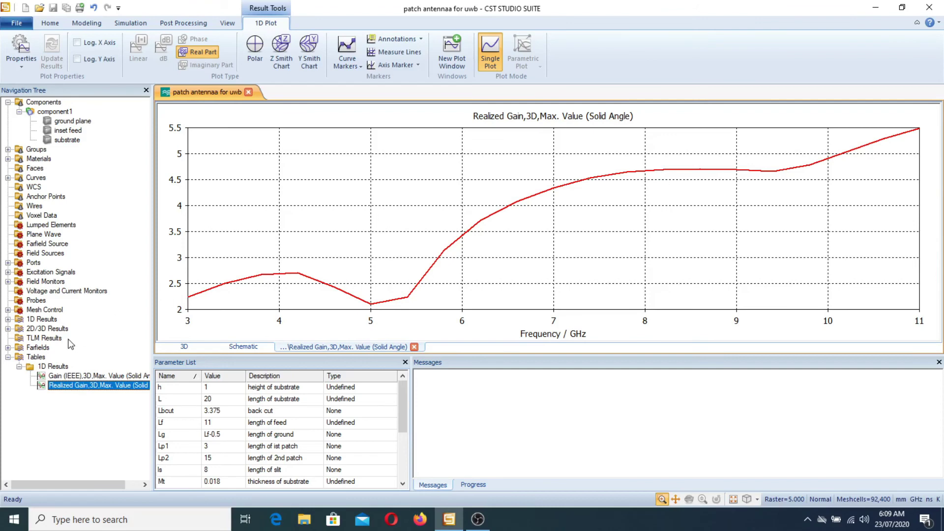
Collapse the result tables and return to the 3D model of component1 in the Front view.
left_click(7, 357)
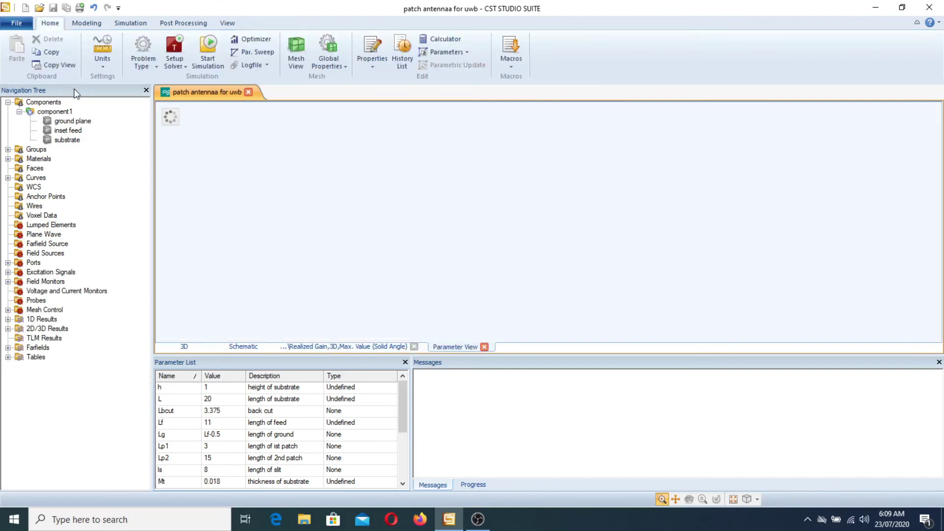
left_click(43, 102)
left_click(54, 111)
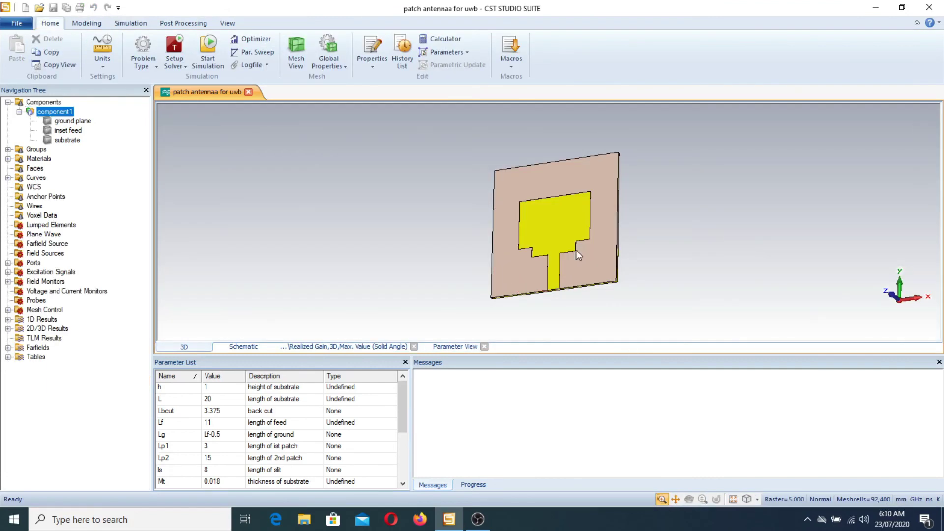
left_click(757, 499)
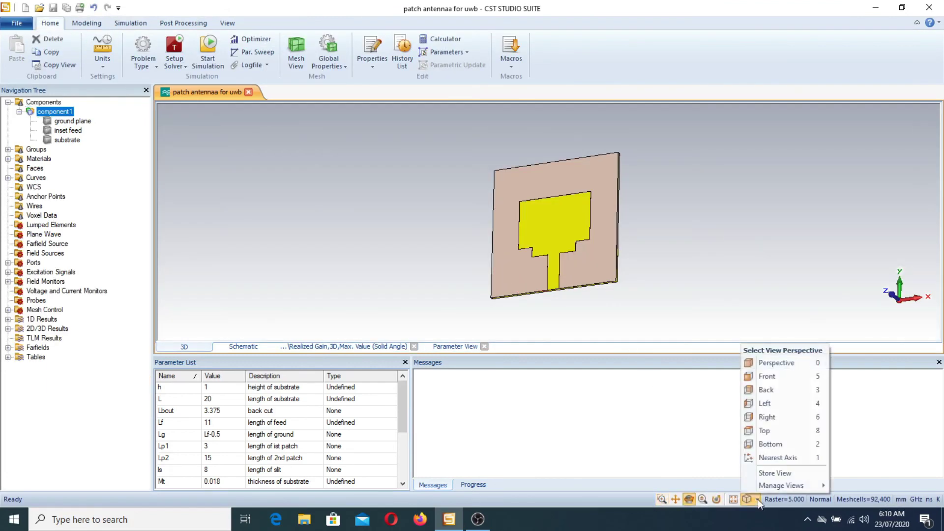
left_click(793, 377)
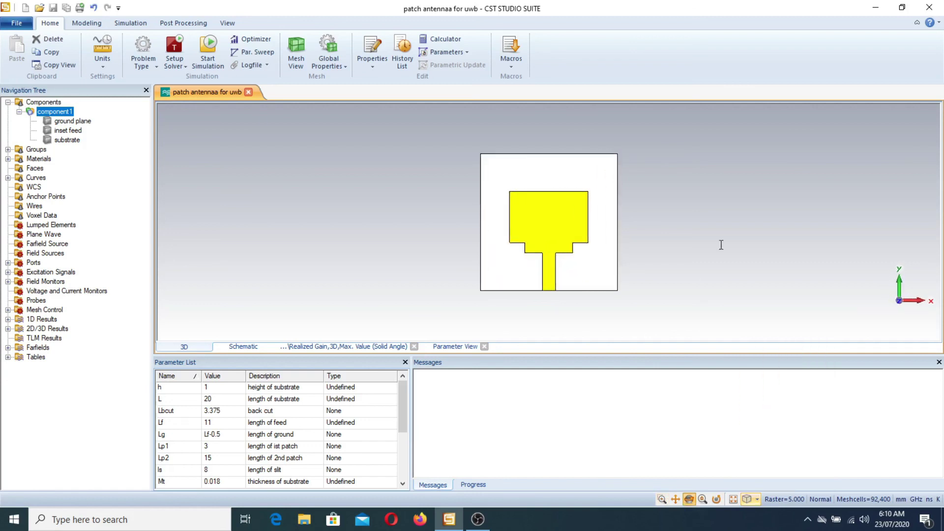